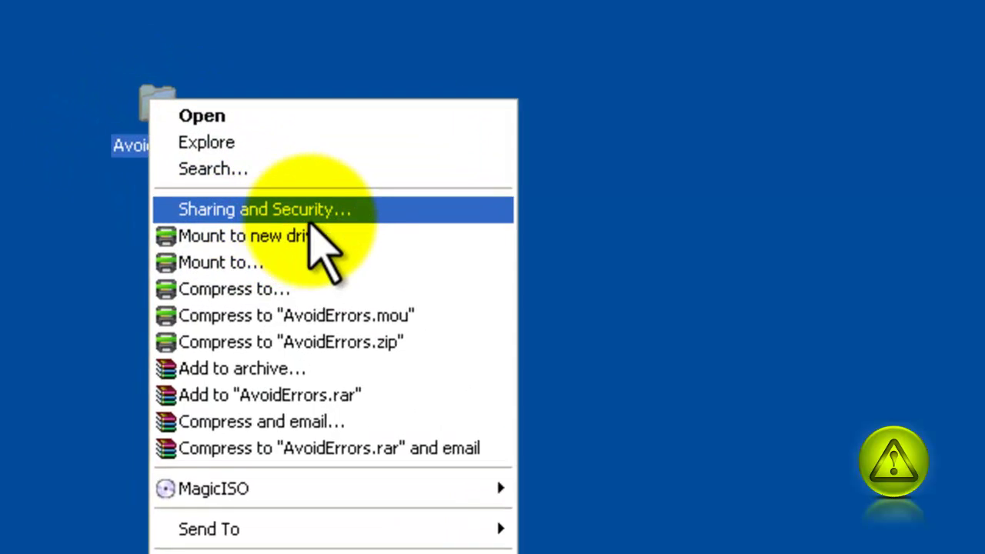
Share the AvoidErrors folder on the network as AvoidErrors, letting network users change its files
click(365, 209)
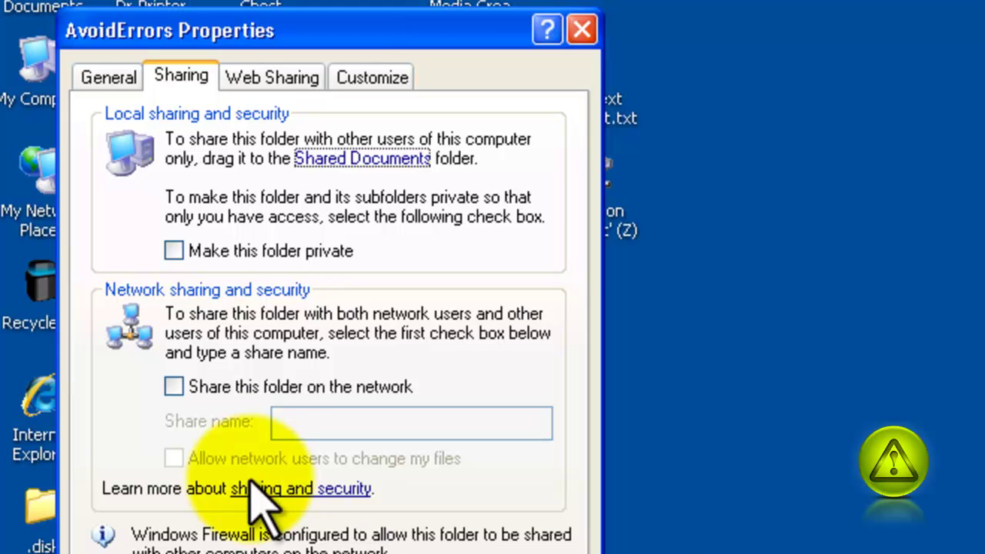
click(174, 388)
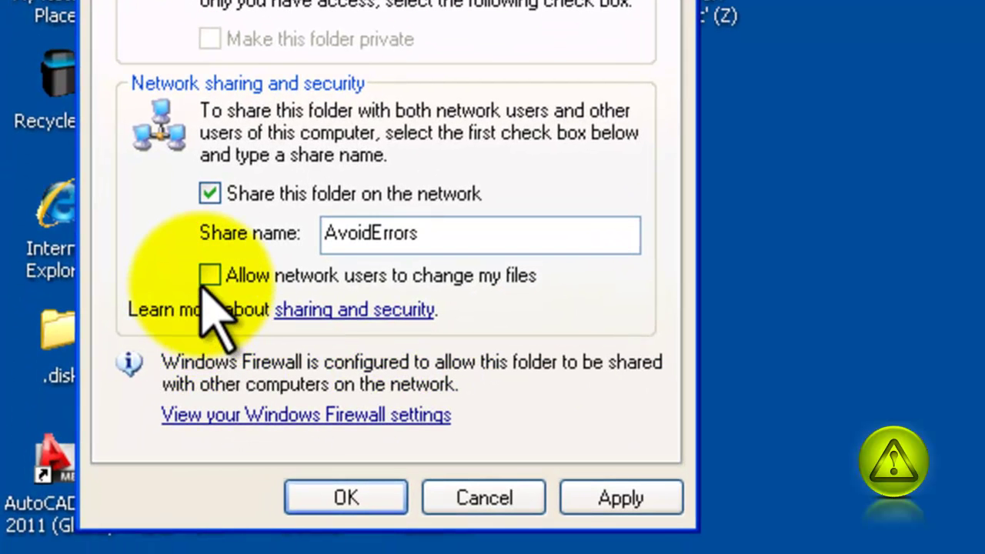
click(173, 458)
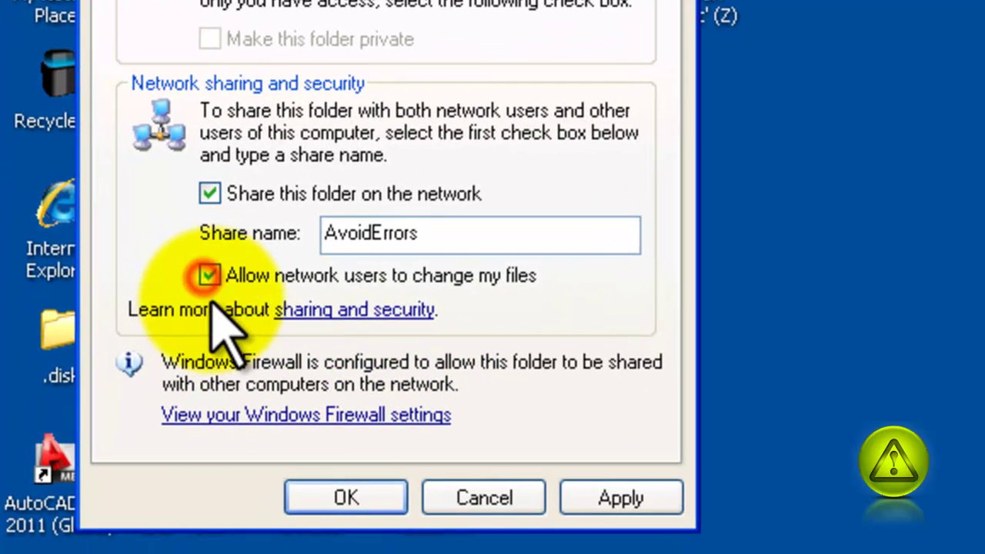
click(637, 508)
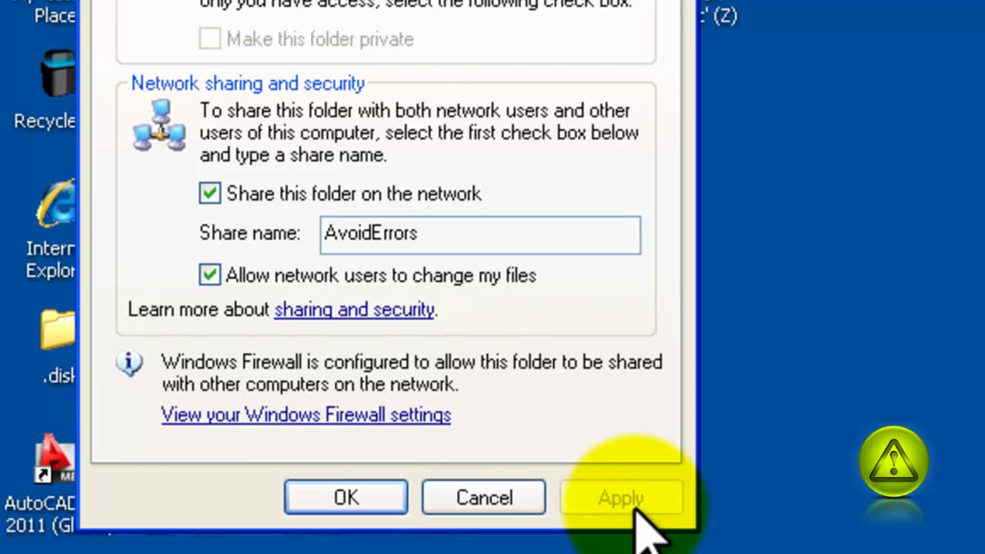
click(335, 508)
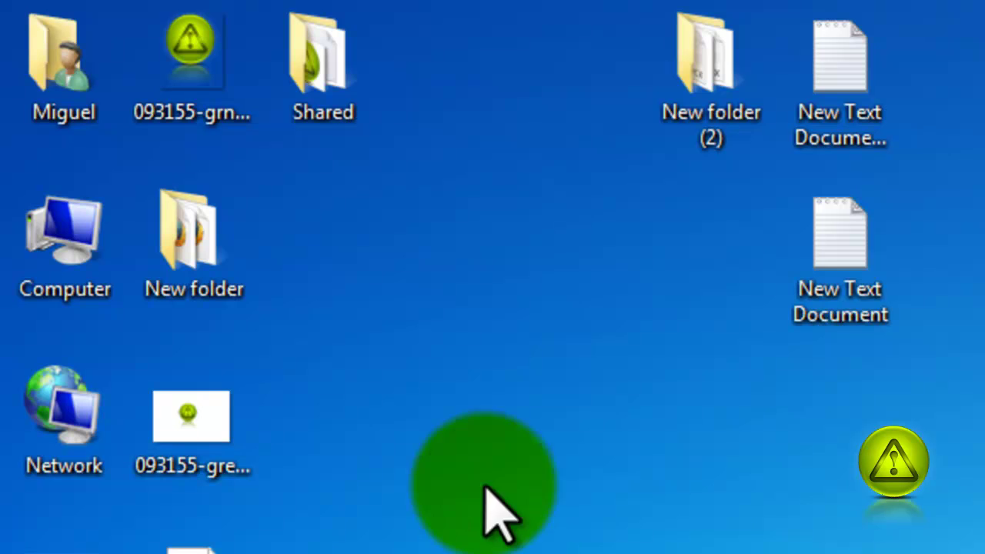
Map \\EDIT1\AvoidErrors to drive letter Z:, reconnecting at logon, and open the new drive
right_click(75, 243)
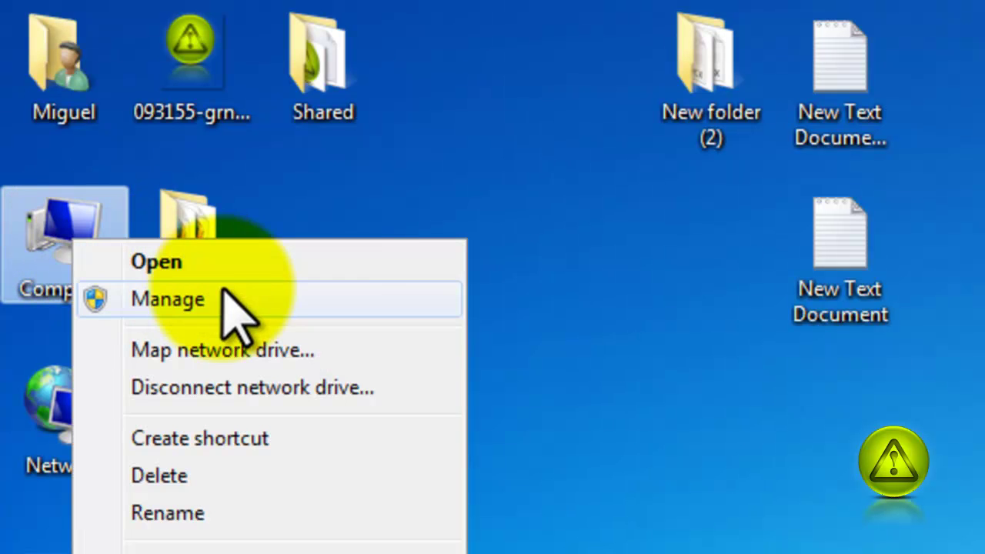
click(307, 360)
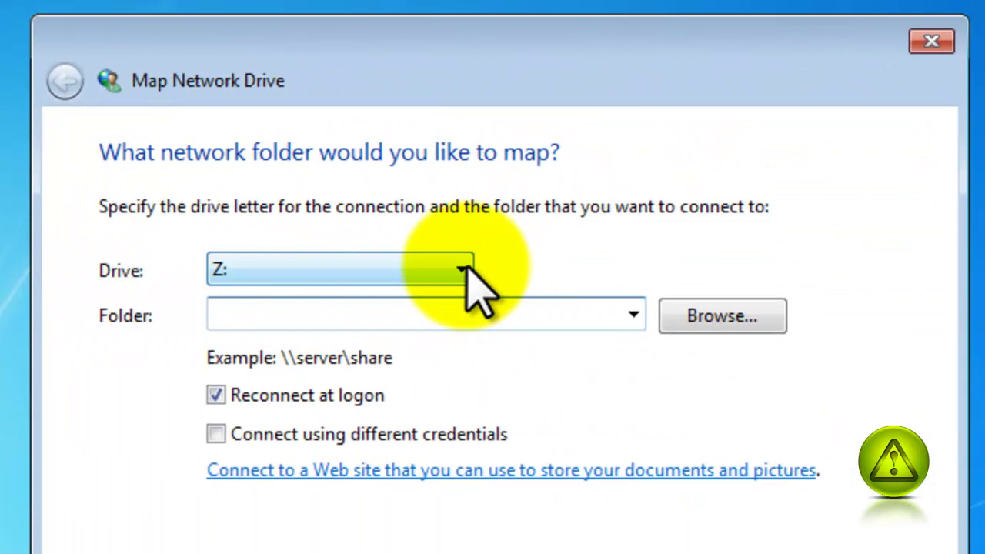
click(465, 270)
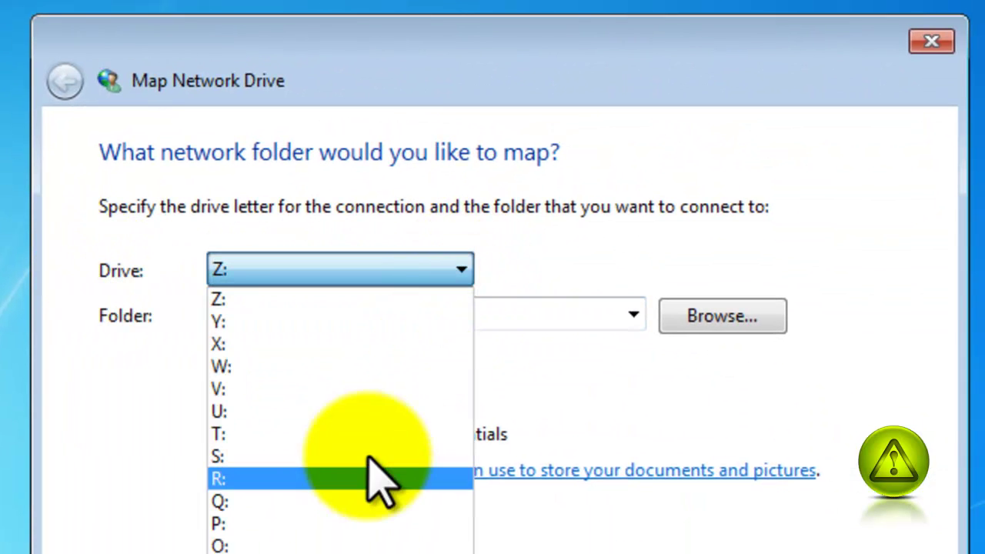
click(466, 270)
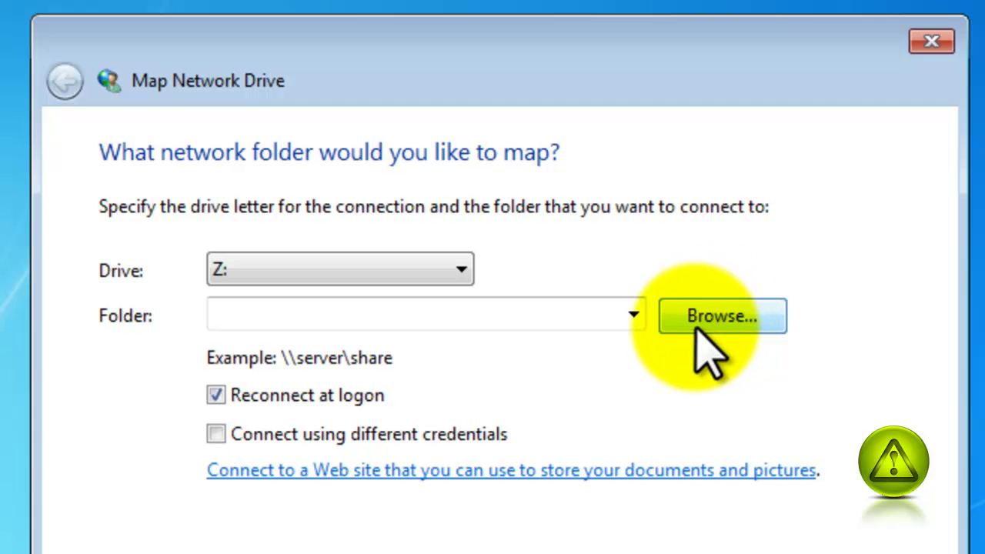
click(762, 323)
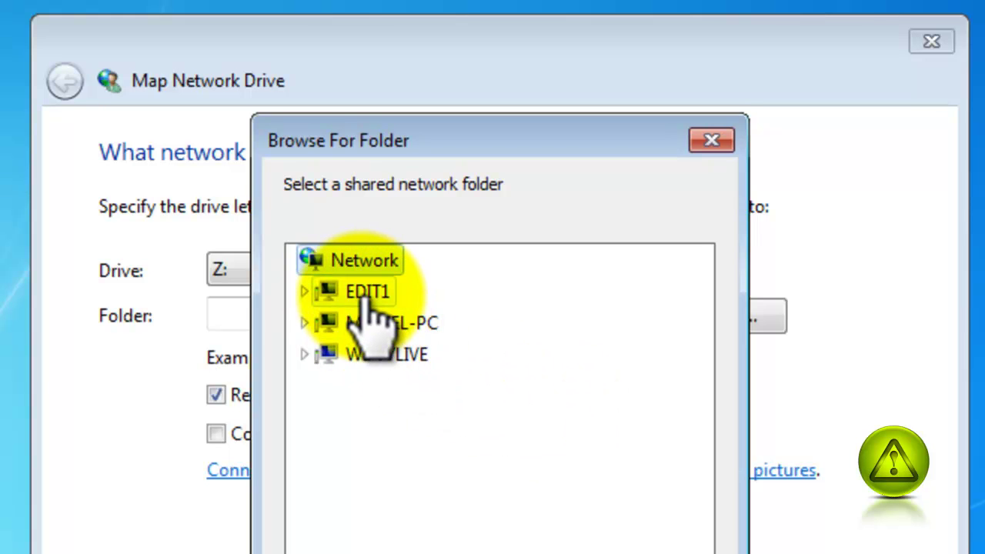
click(303, 290)
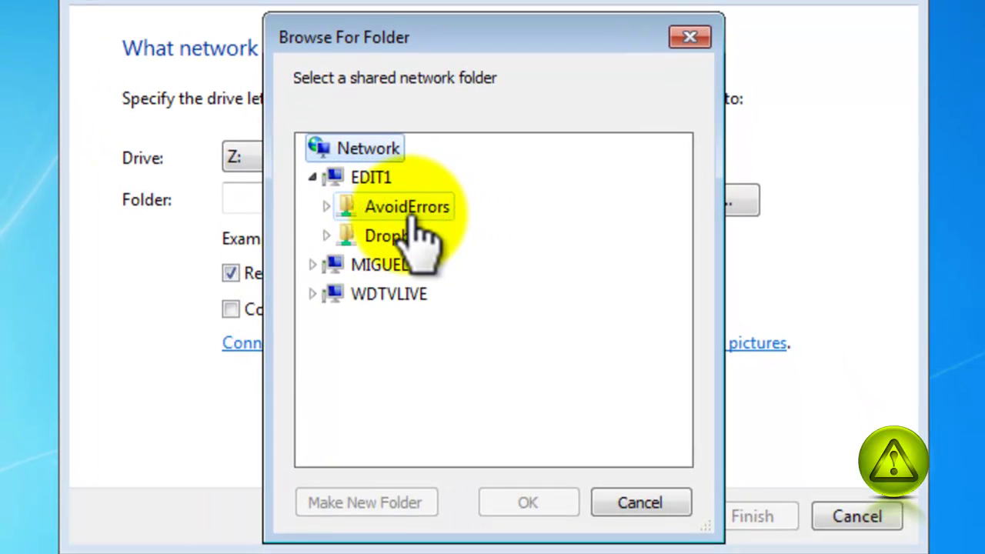
click(412, 214)
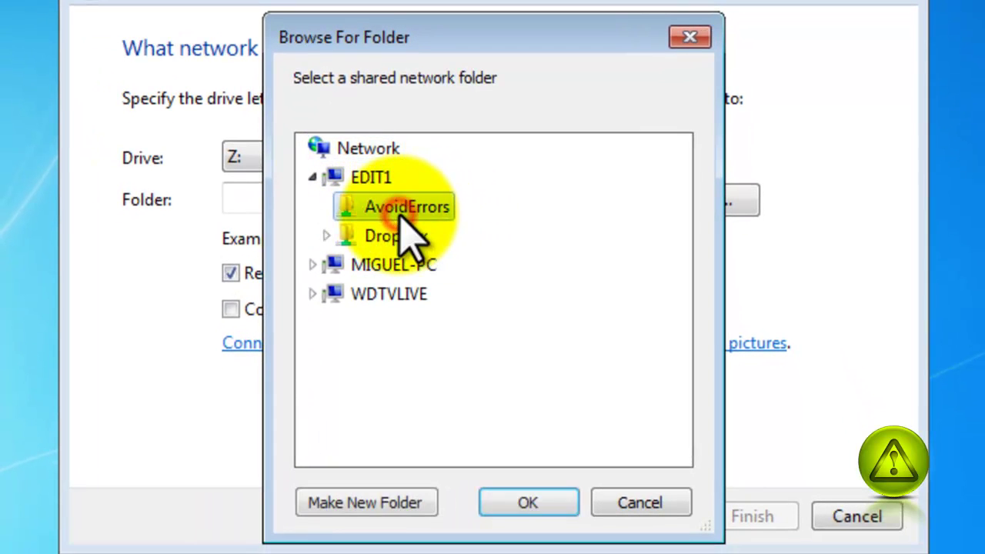
click(529, 504)
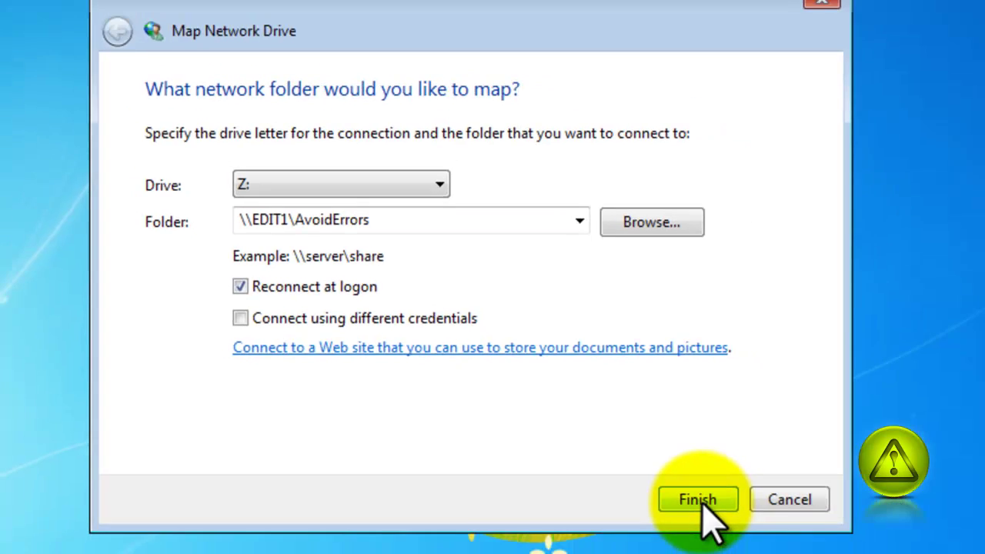
click(752, 516)
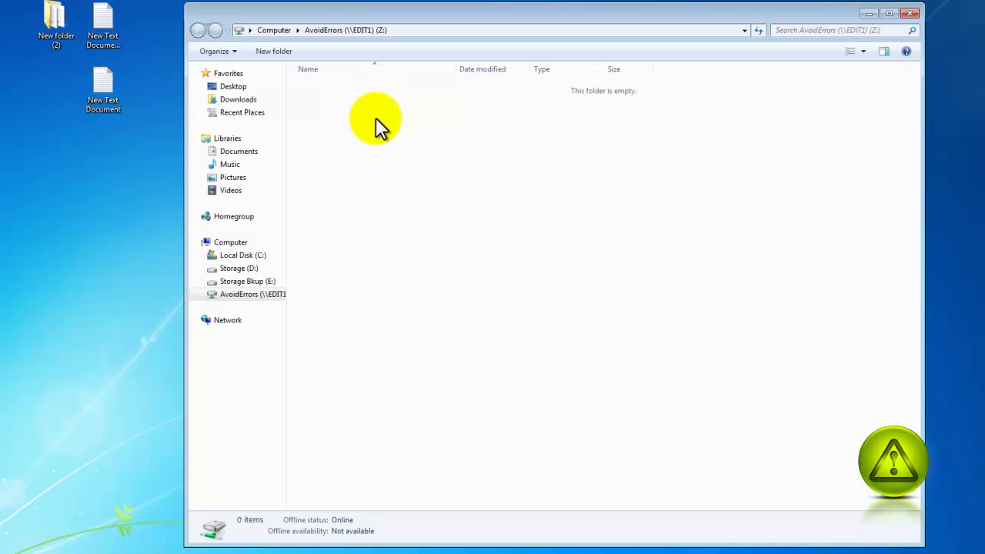
Create a 'Video Tutorial' folder on drive Z:, then reopen AvoidErrors (Z:) to confirm it and close it
right_click(335, 137)
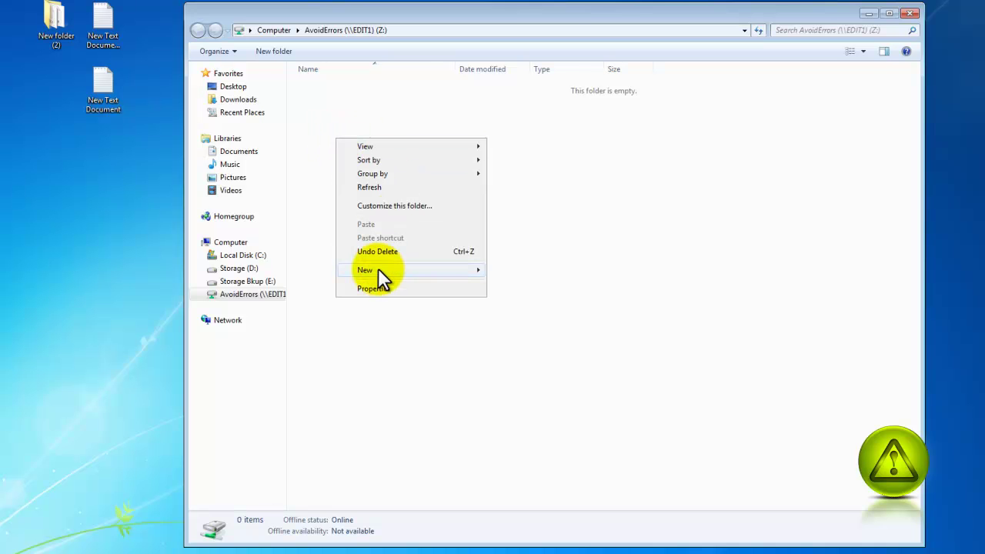
mouse_move(378, 268)
click(512, 269)
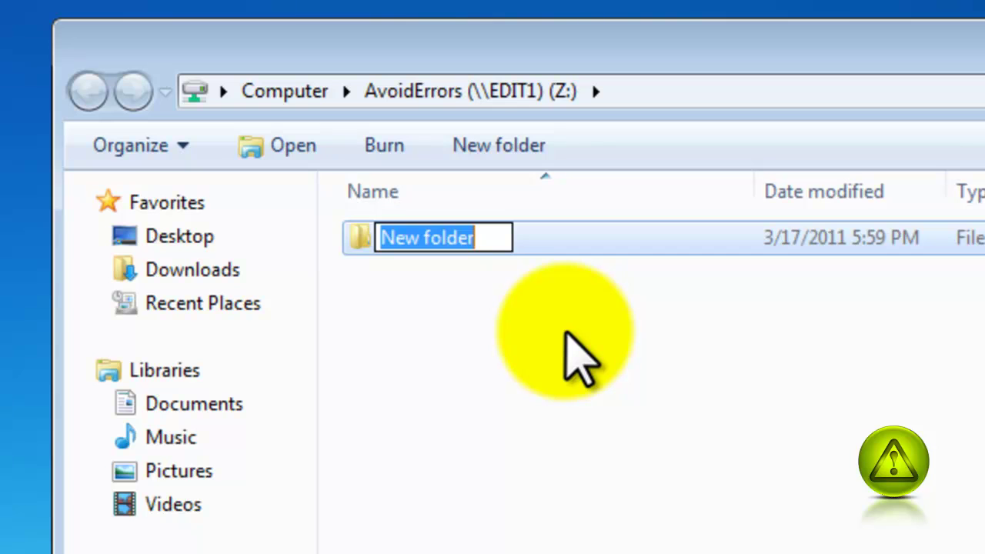
text(Video Tutorial)
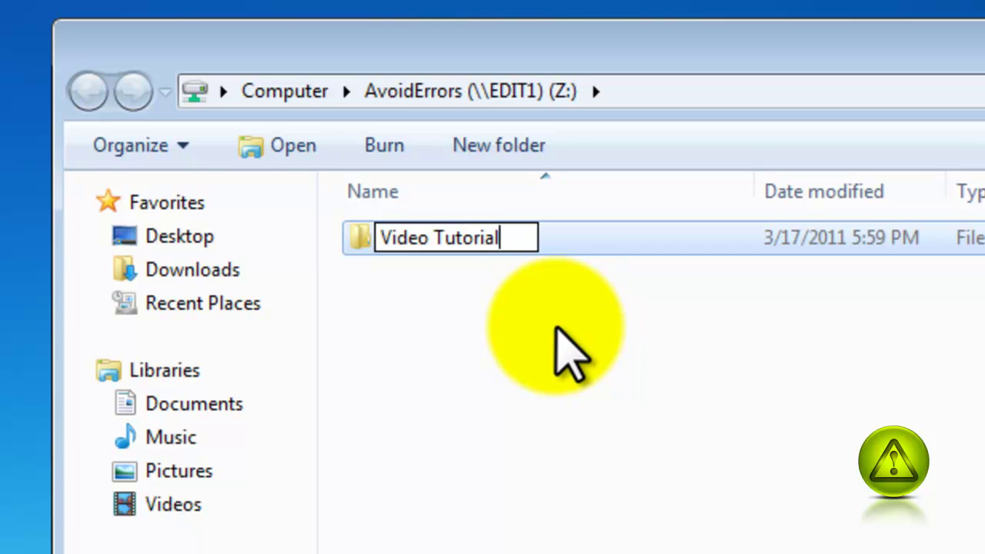
click(479, 431)
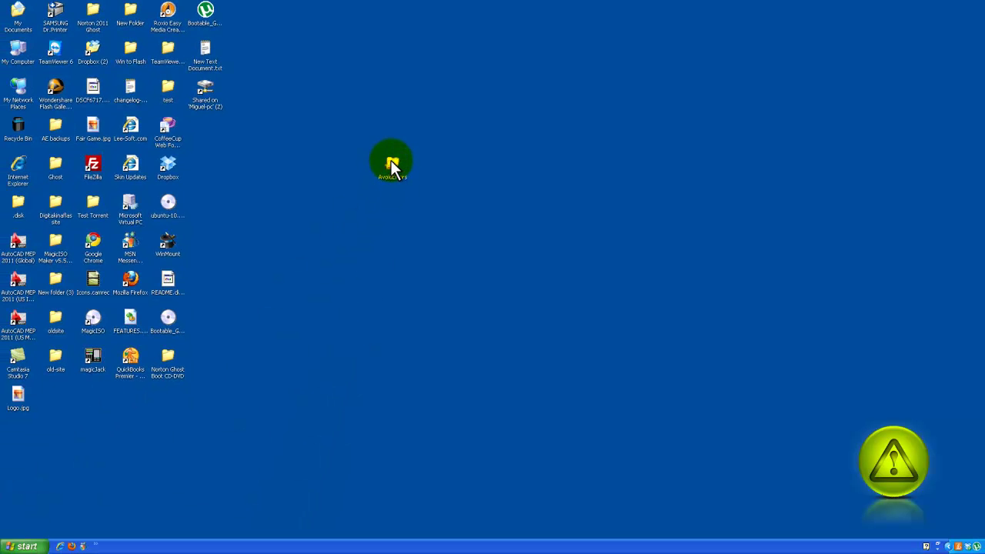
double_click(392, 165)
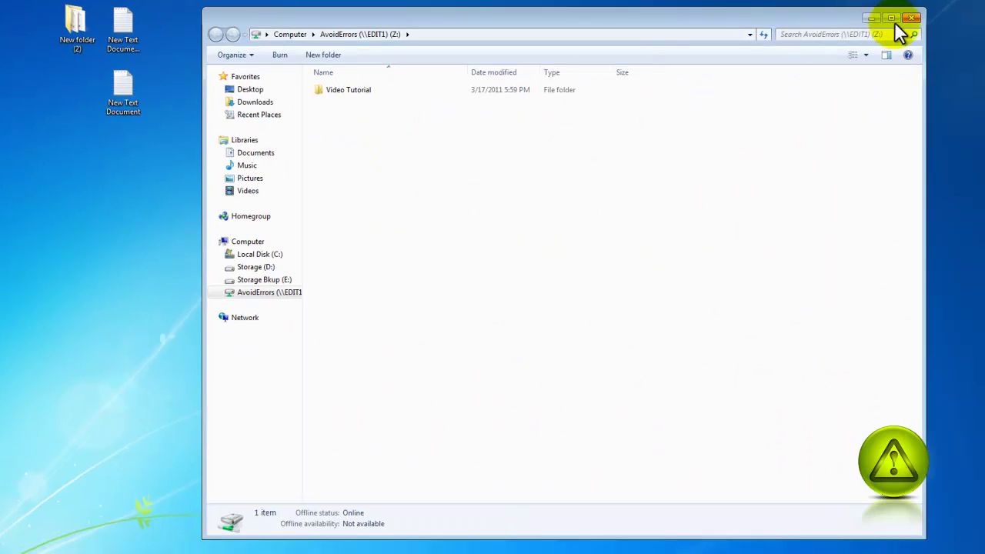
click(911, 18)
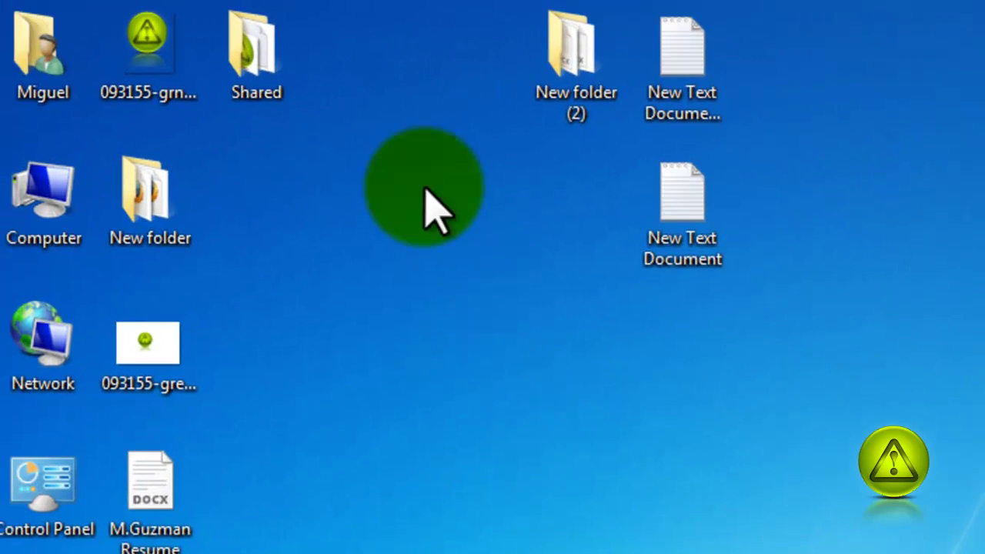
Create the desktop shortcut 'AvoidErrors (EDIT1) (Z)' pointing to Z:\ and test that it opens the drive
click(77, 176)
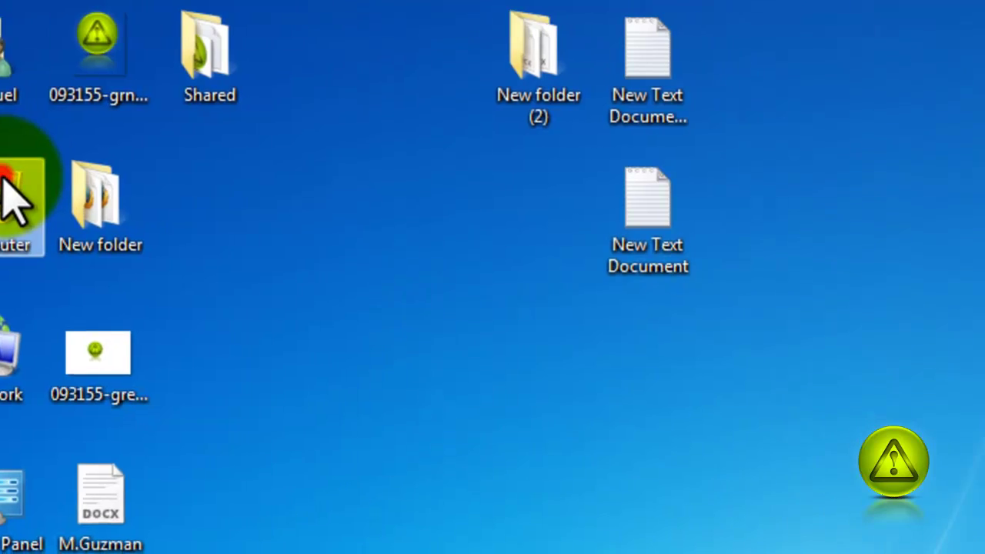
double_click(3, 179)
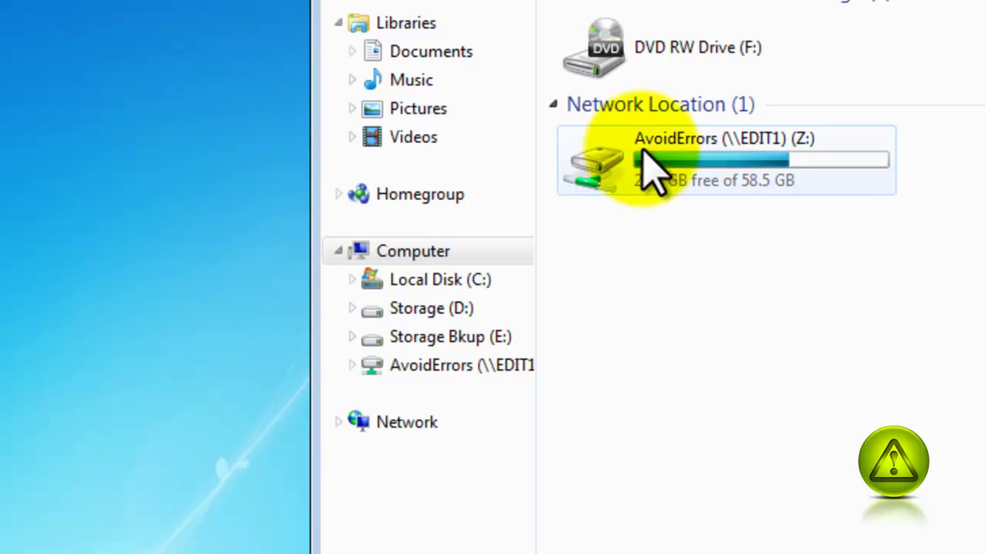
right_click(255, 158)
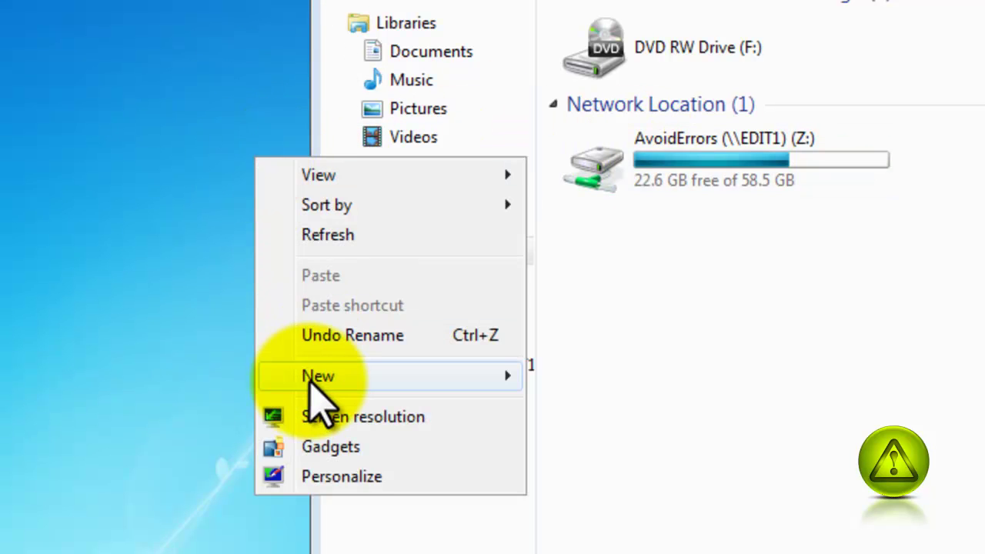
mouse_move(389, 380)
click(656, 413)
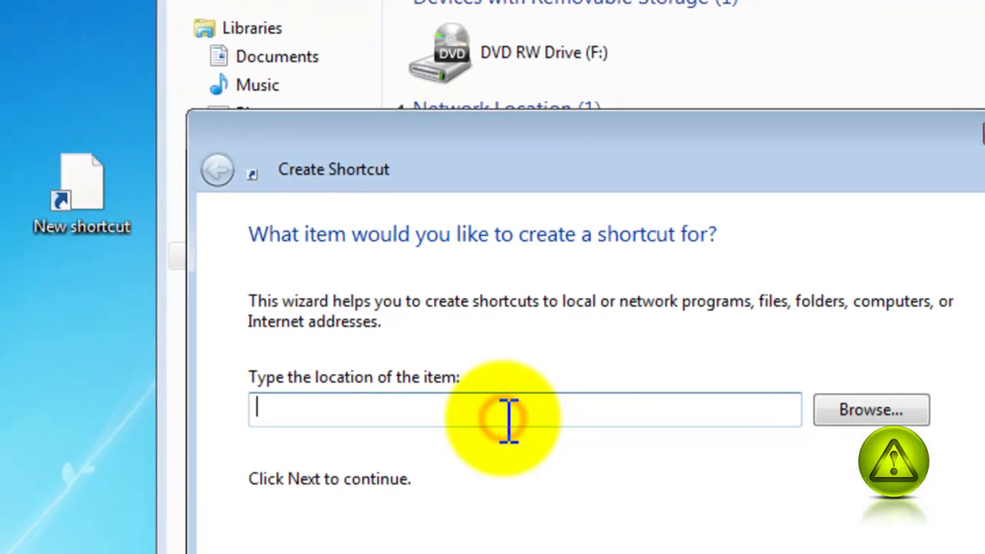
click(854, 414)
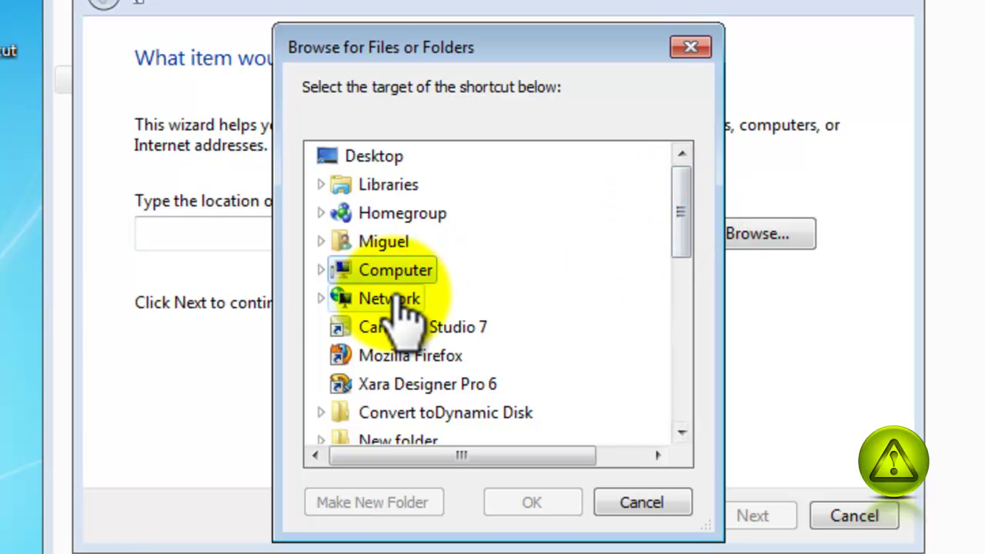
click(321, 270)
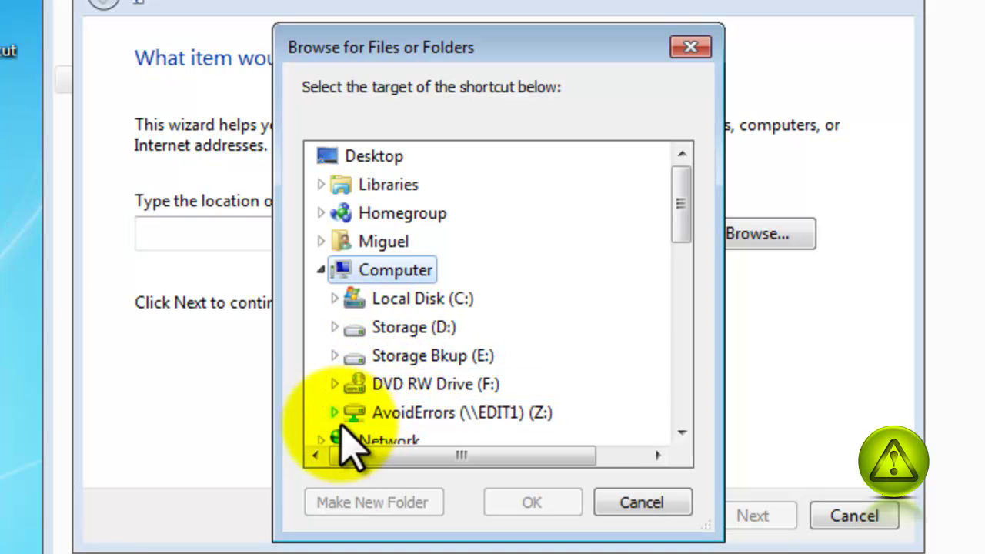
click(404, 415)
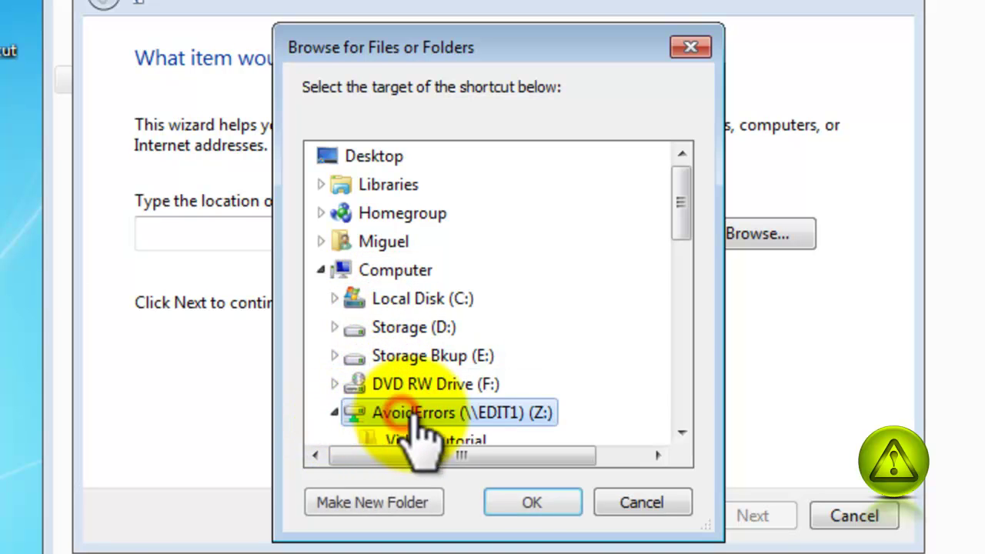
click(528, 502)
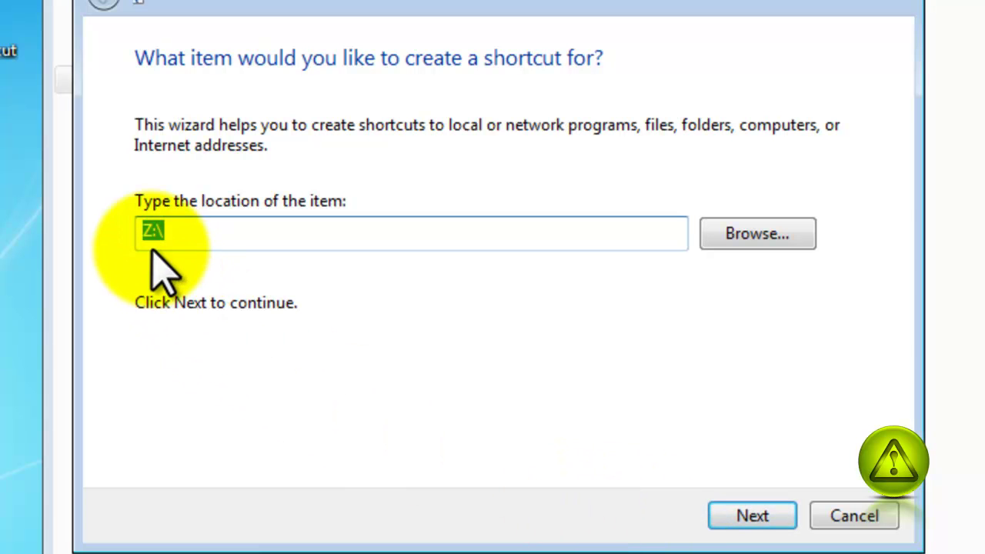
click(752, 516)
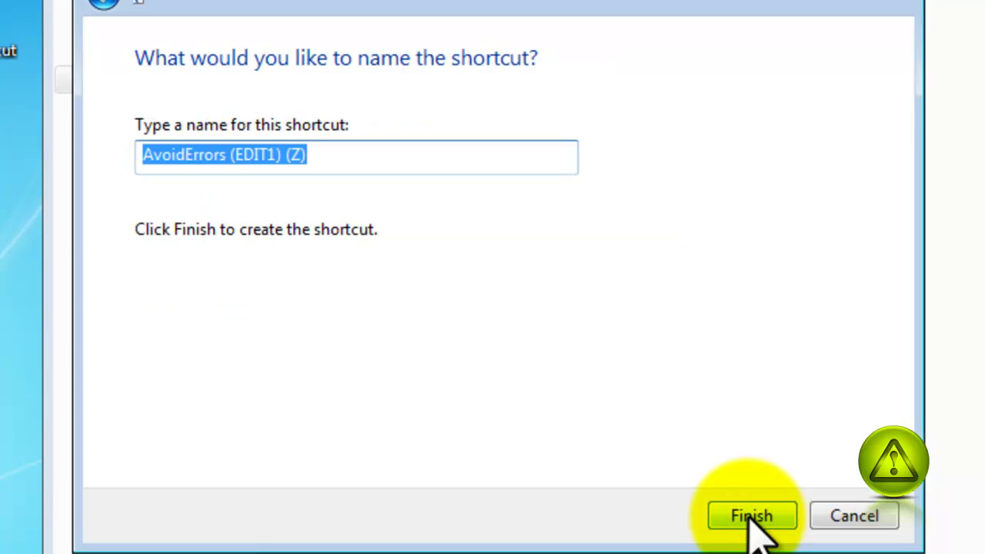
click(753, 516)
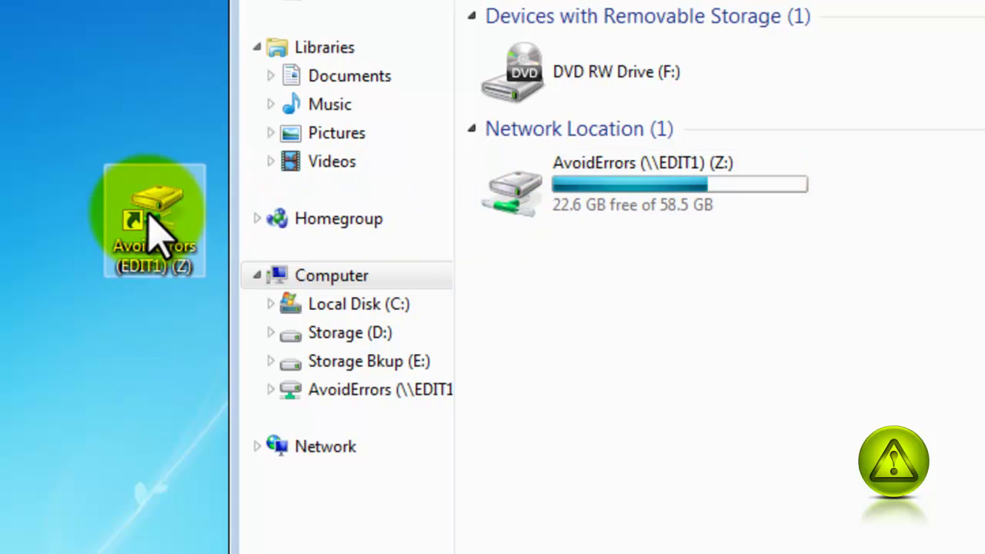
double_click(154, 223)
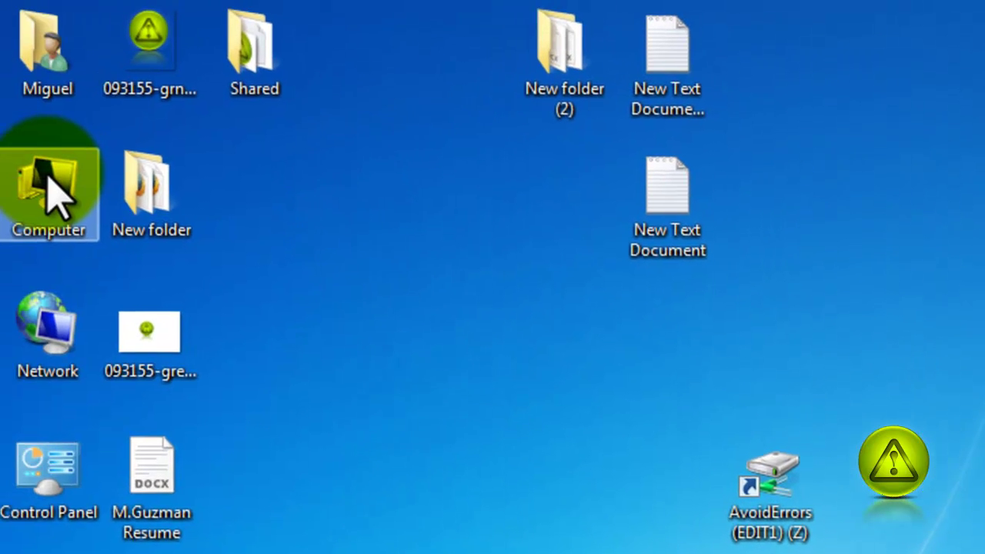
Disconnect the AvoidErrors (\\EDIT1) (Z:) mapped drive, leaving only local disks and the DVD drive
right_click(54, 193)
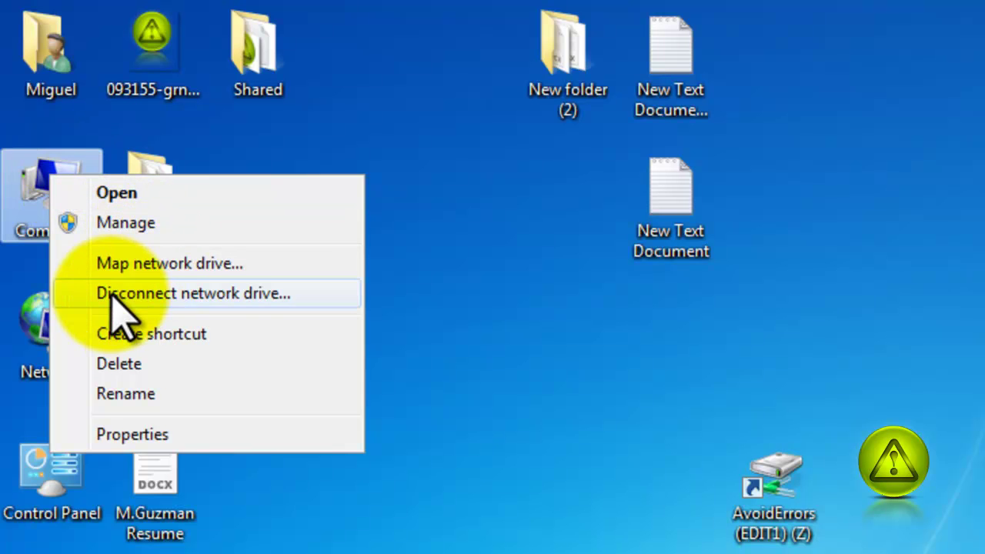
click(174, 295)
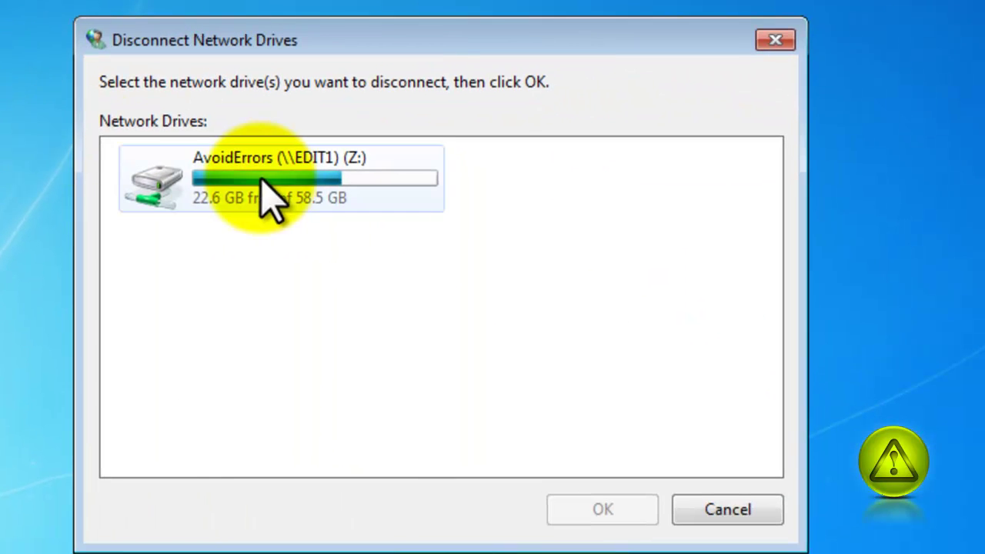
click(358, 176)
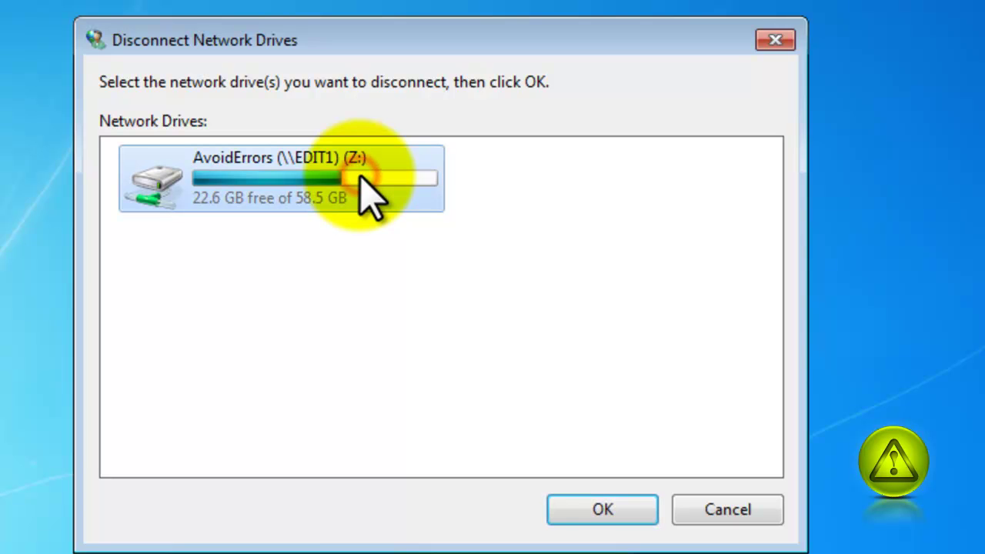
click(573, 510)
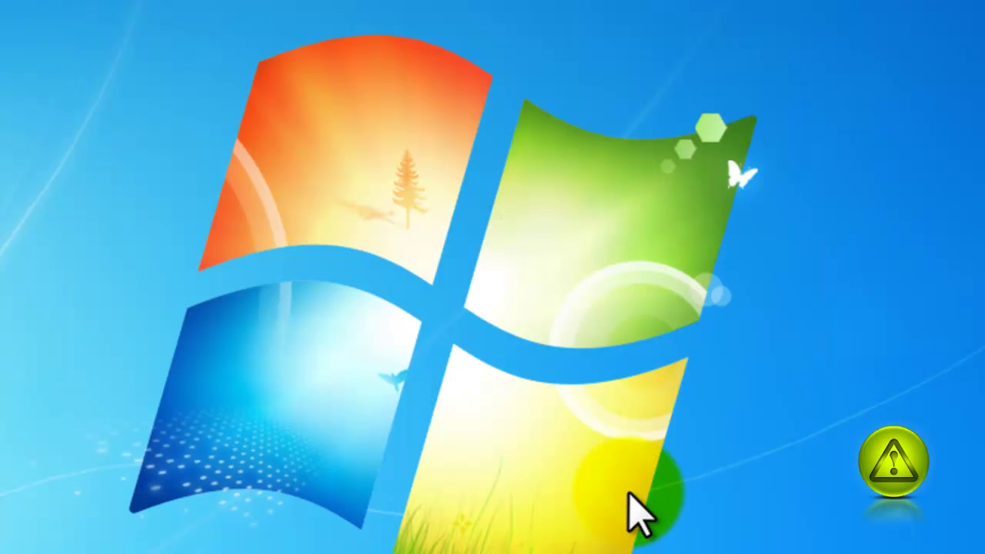